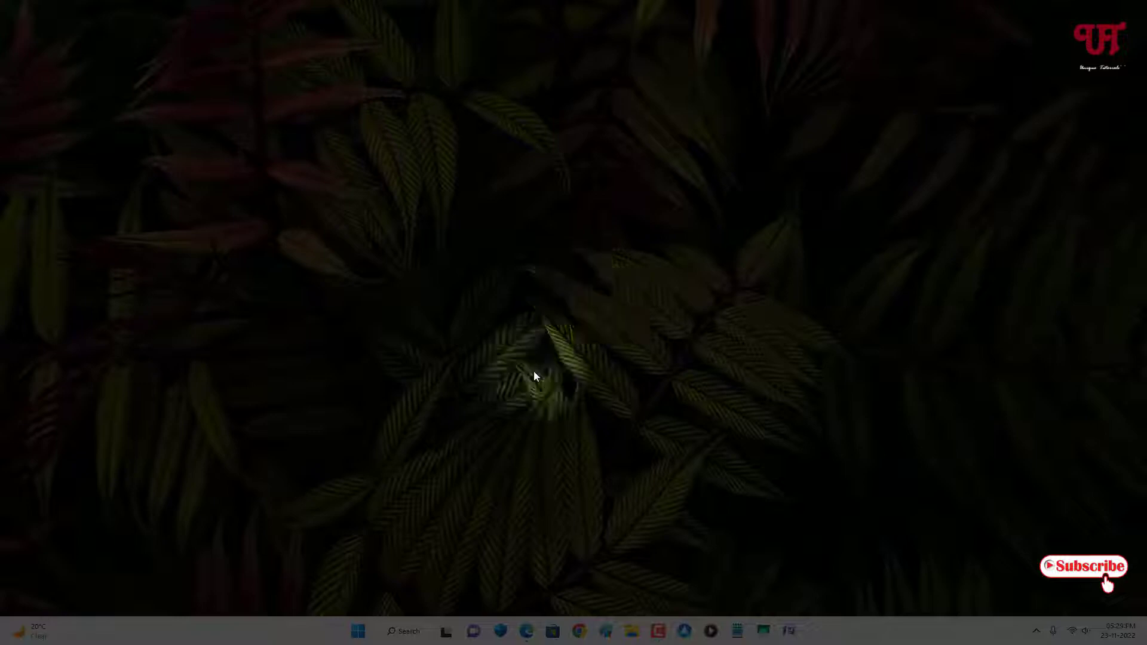
Bring up Edge's Google results and open the 'Left Handed Mouse Pointers Cursors - RealWorld Graphics' page.
{"action": "left_click", "coordinate": [529, 606]}
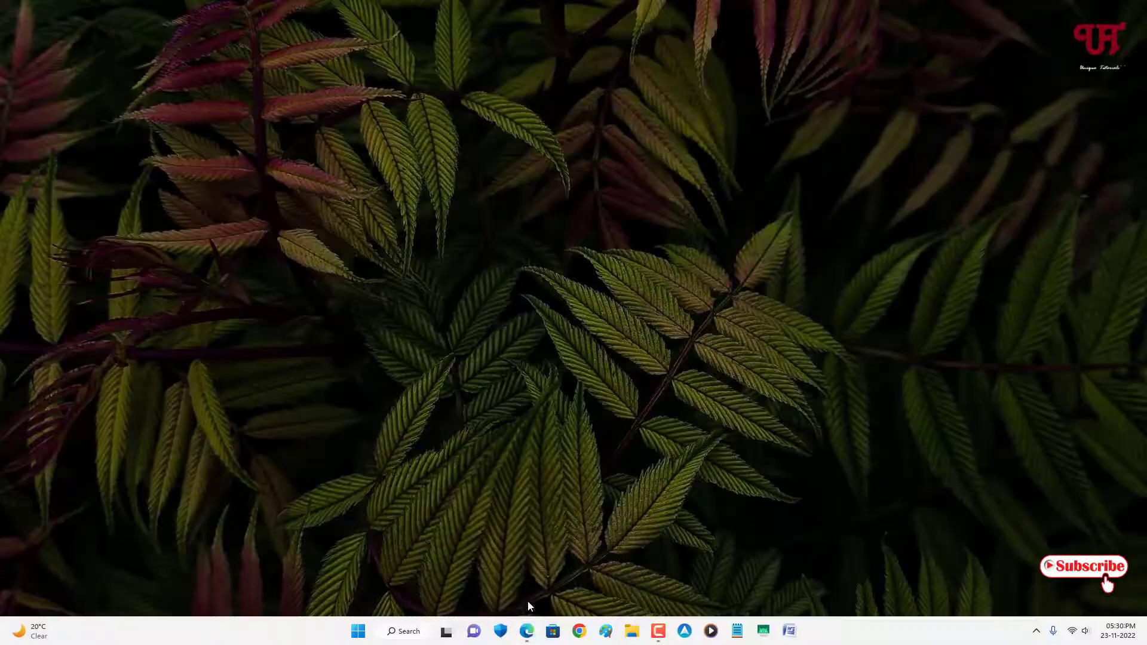
{"action": "left_click", "coordinate": [526, 632]}
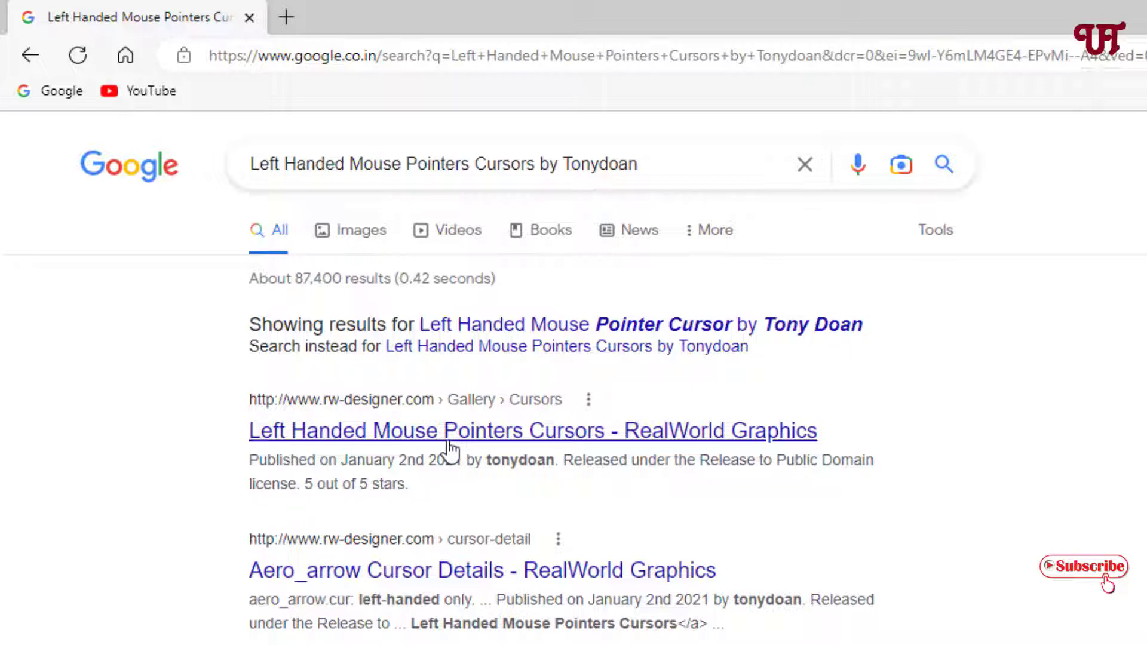
{"action": "left_click", "coordinate": [449, 444]}
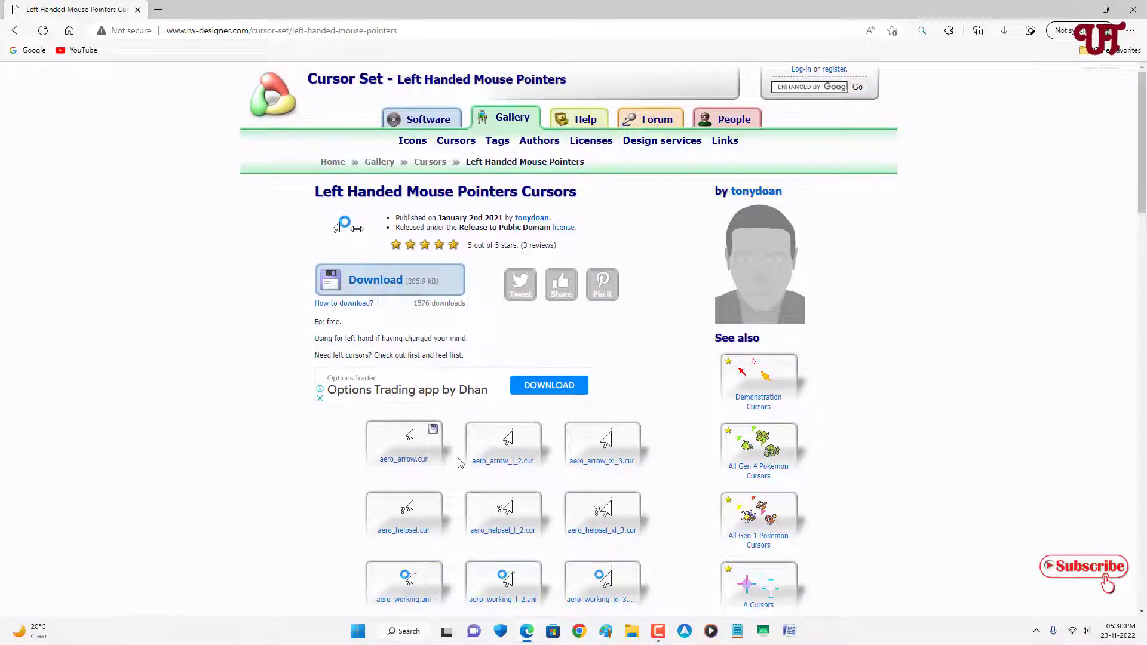
{"action": "scroll", "coordinate": [454, 454], "scroll_direction": "down", "scroll_amount": 3}
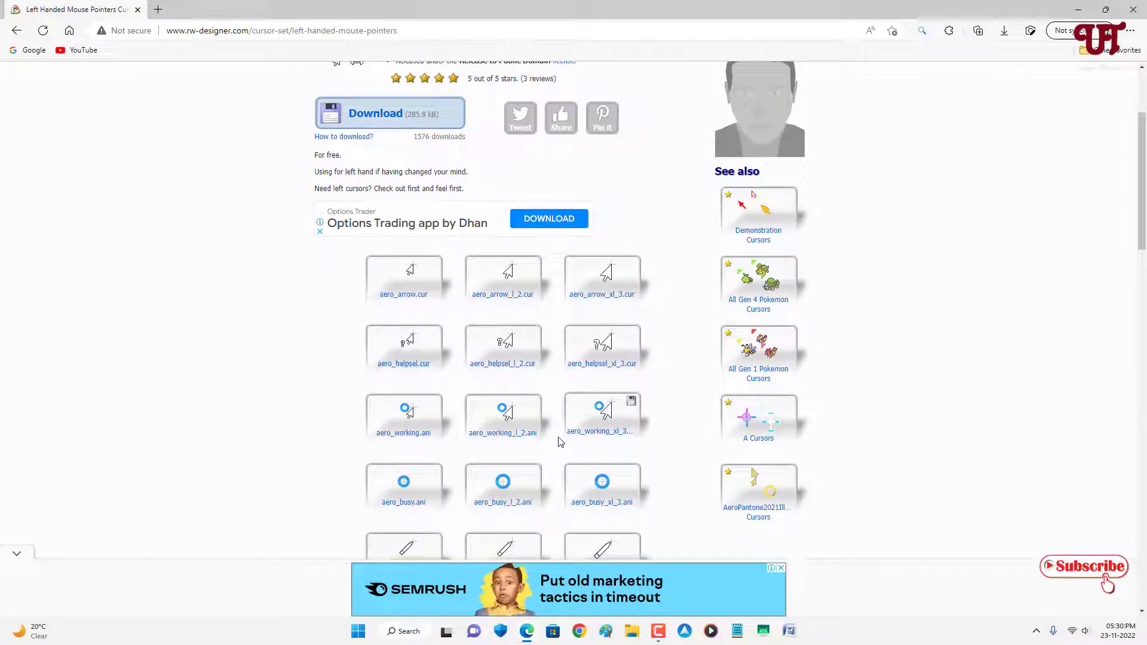
{"action": "scroll", "coordinate": [558, 443], "scroll_direction": "down", "scroll_amount": 1}
{"action": "scroll", "coordinate": [559, 443], "scroll_direction": "down", "scroll_amount": 2}
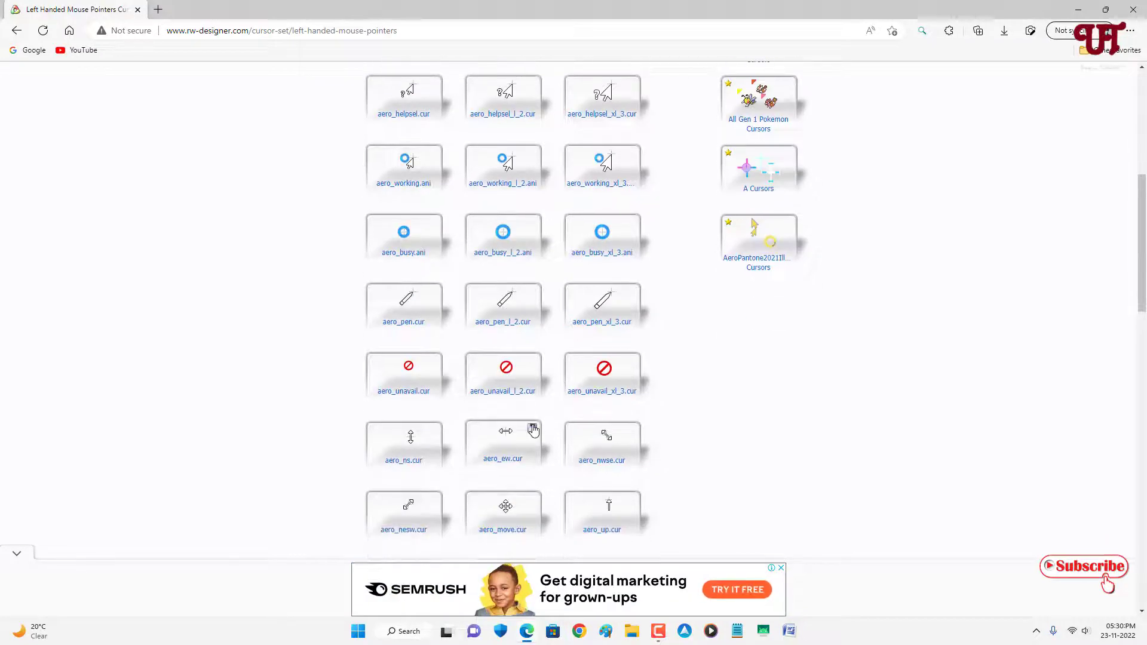
{"action": "scroll", "coordinate": [530, 429], "scroll_direction": "up", "scroll_amount": 3}
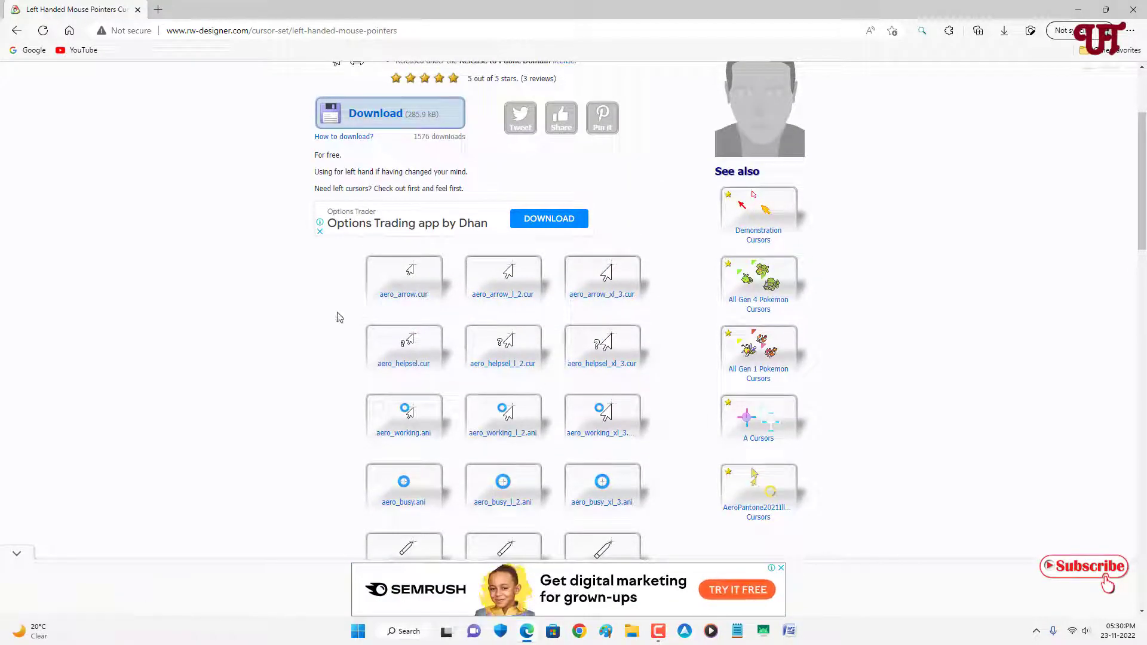
{"action": "scroll", "coordinate": [345, 322], "scroll_direction": "up", "scroll_amount": 1}
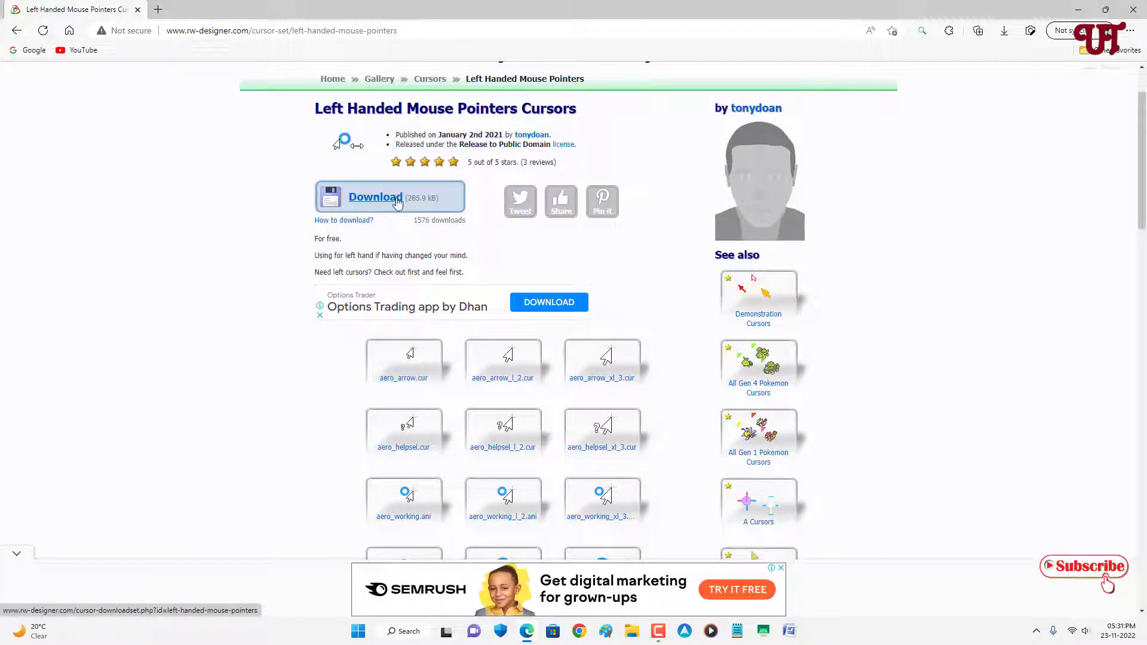
{"action": "scroll", "coordinate": [476, 433], "scroll_direction": "down", "scroll_amount": 7}
{"action": "scroll", "coordinate": [477, 433], "scroll_direction": "down", "scroll_amount": 5}
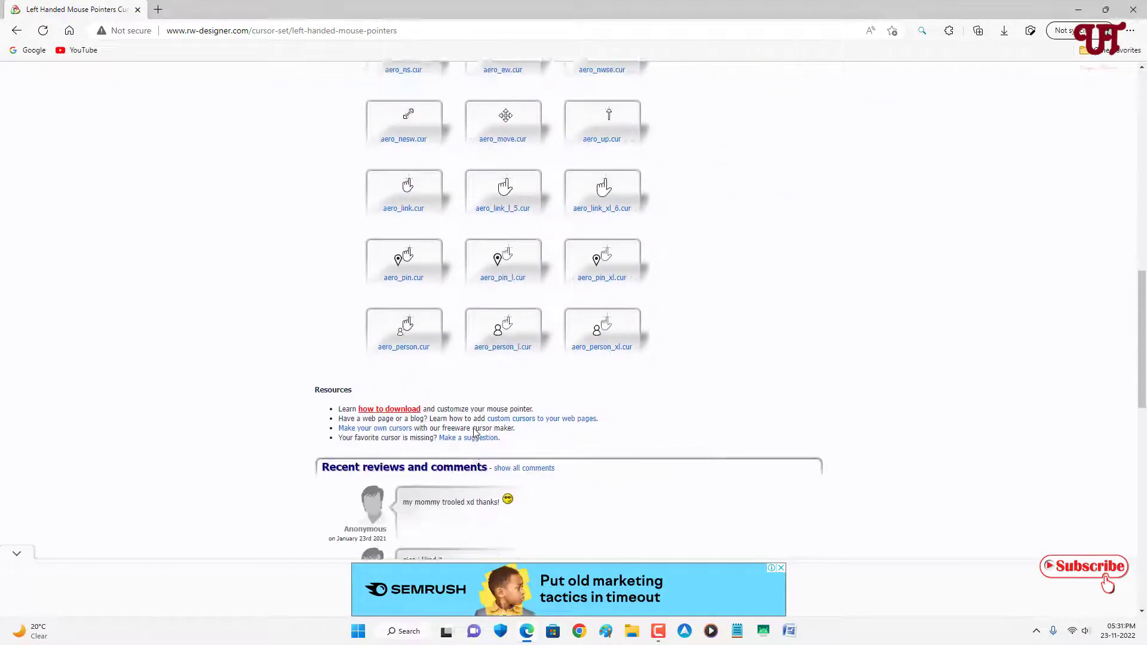
{"action": "scroll", "coordinate": [466, 418], "scroll_direction": "up", "scroll_amount": 13}
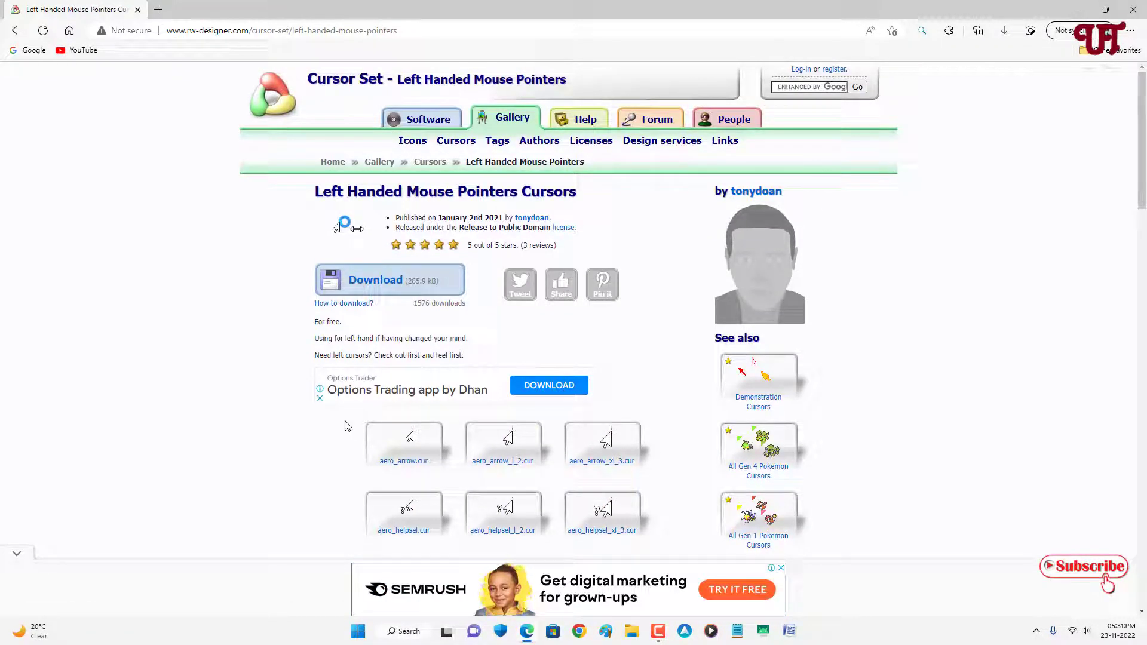
Download aero_arrow.cur from its details page, dismissing the ad, and show it in its folder.
{"action": "mouse_move", "coordinate": [405, 454]}
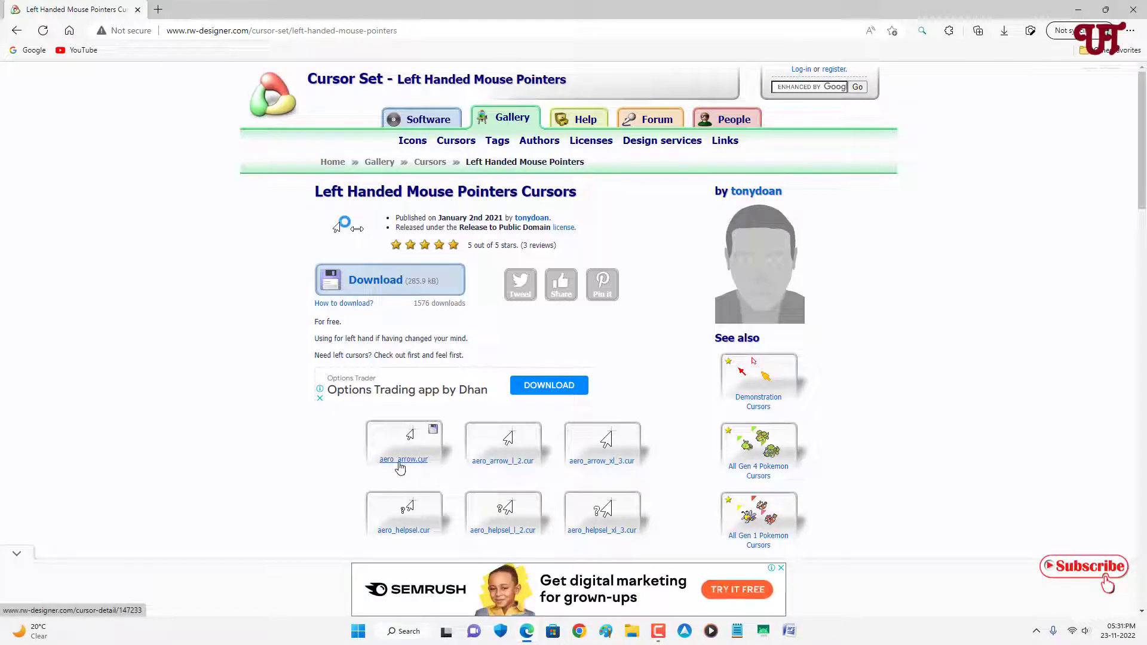
{"action": "left_click", "coordinate": [400, 460]}
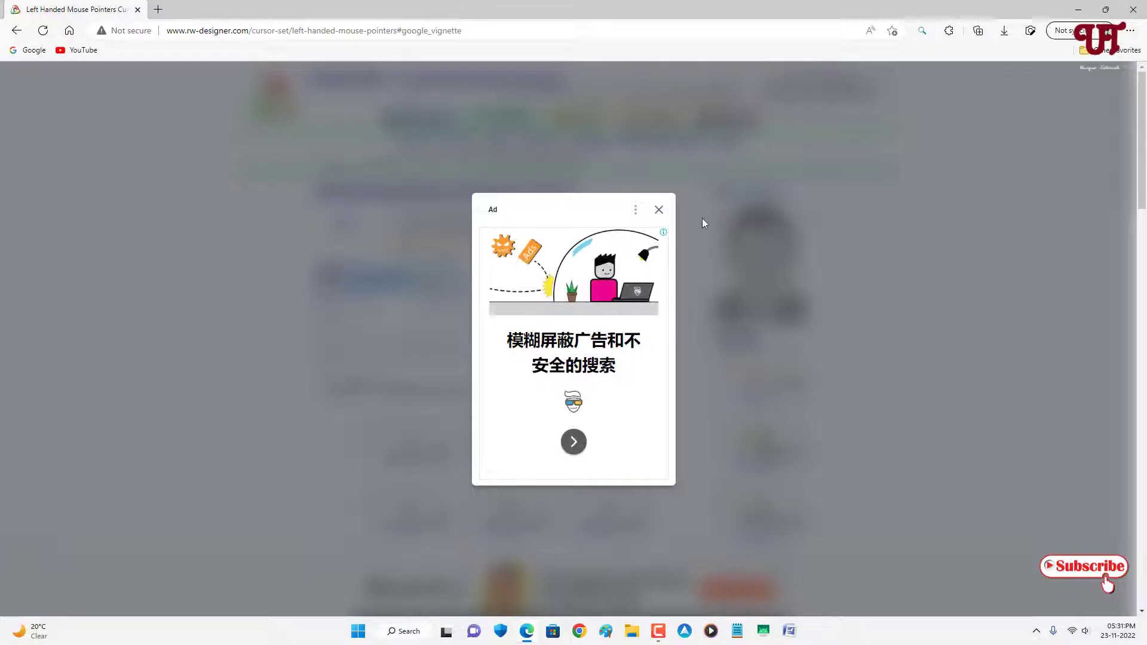
{"action": "left_click", "coordinate": [659, 209]}
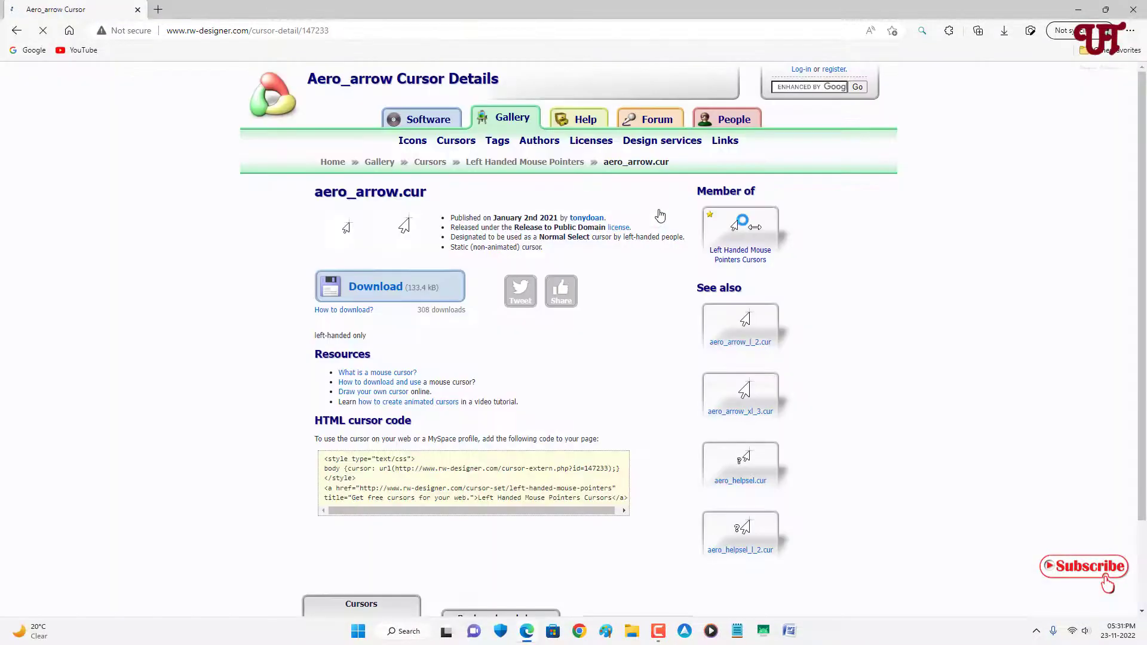
{"action": "left_click", "coordinate": [377, 295]}
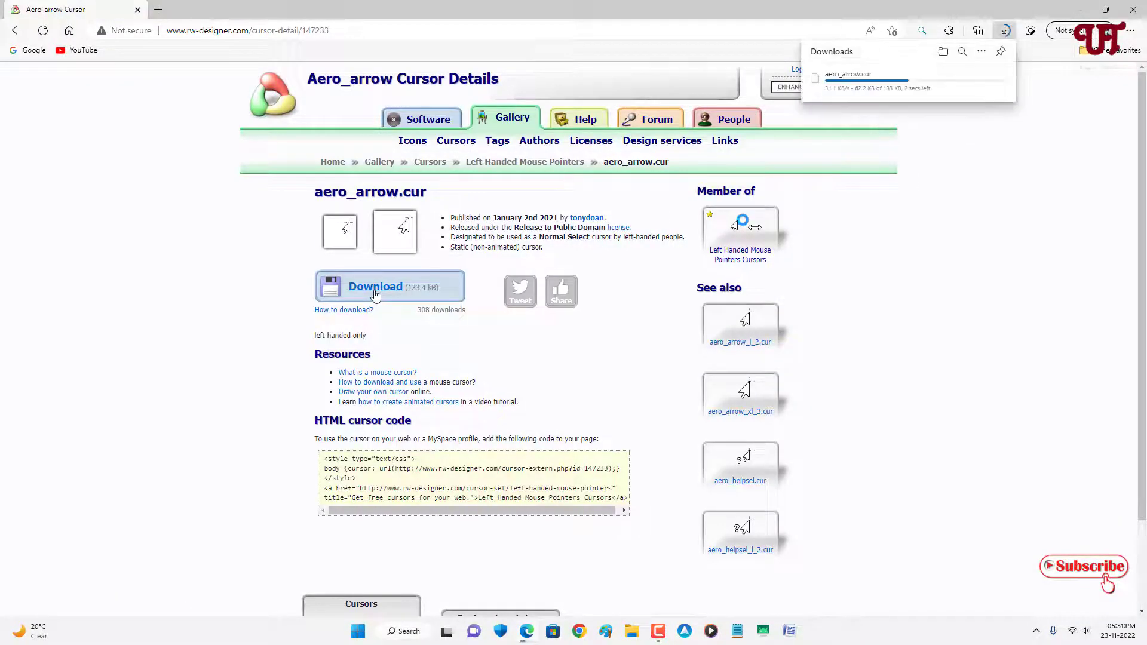
{"action": "left_click", "coordinate": [963, 84]}
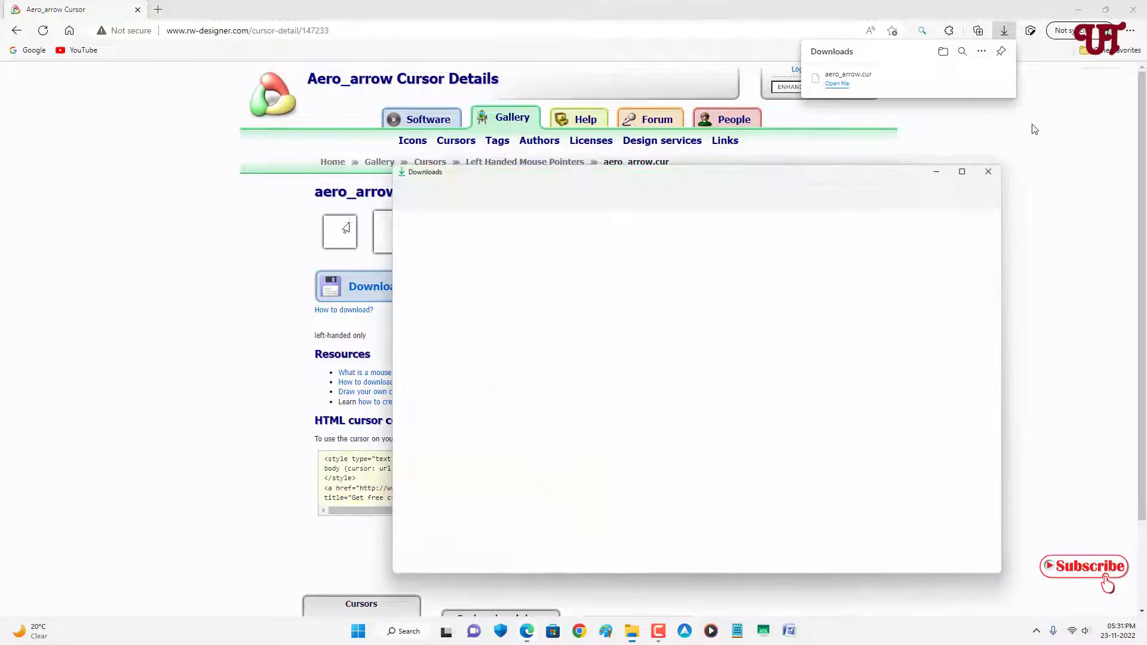
Close Edge, move aside and minimise the Downloads window, then bring up the Start menu.
{"action": "left_click", "coordinate": [1137, 8]}
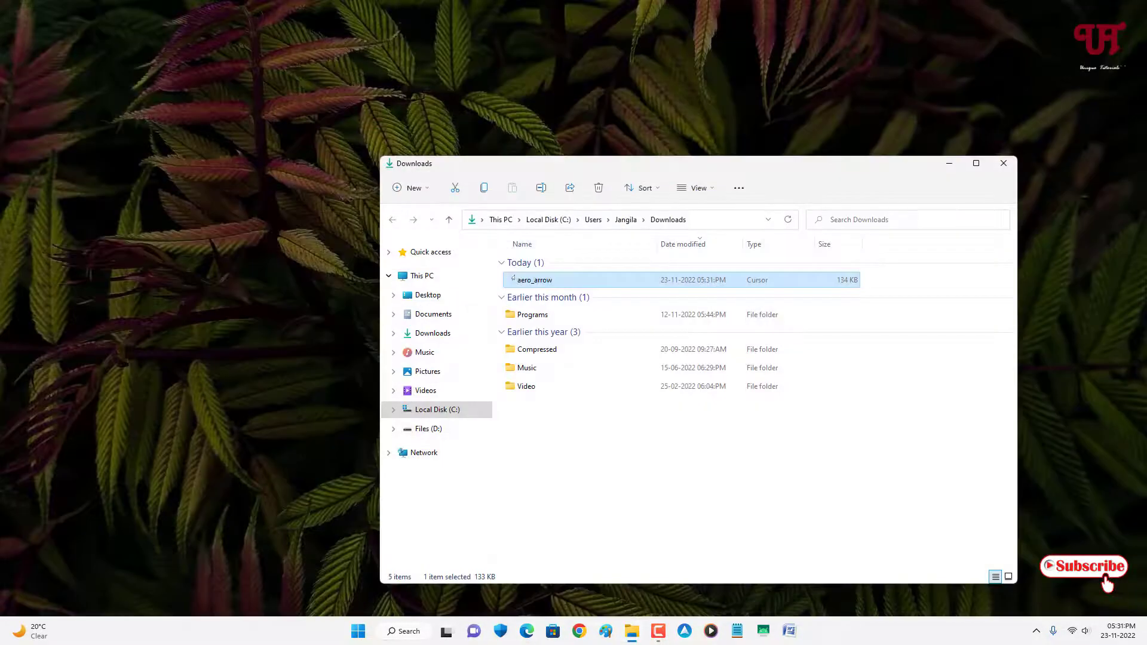
{"action": "left_click_drag", "start_coordinate": [782, 170], "coordinate": [696, 126]}
{"action": "left_click", "coordinate": [866, 119]}
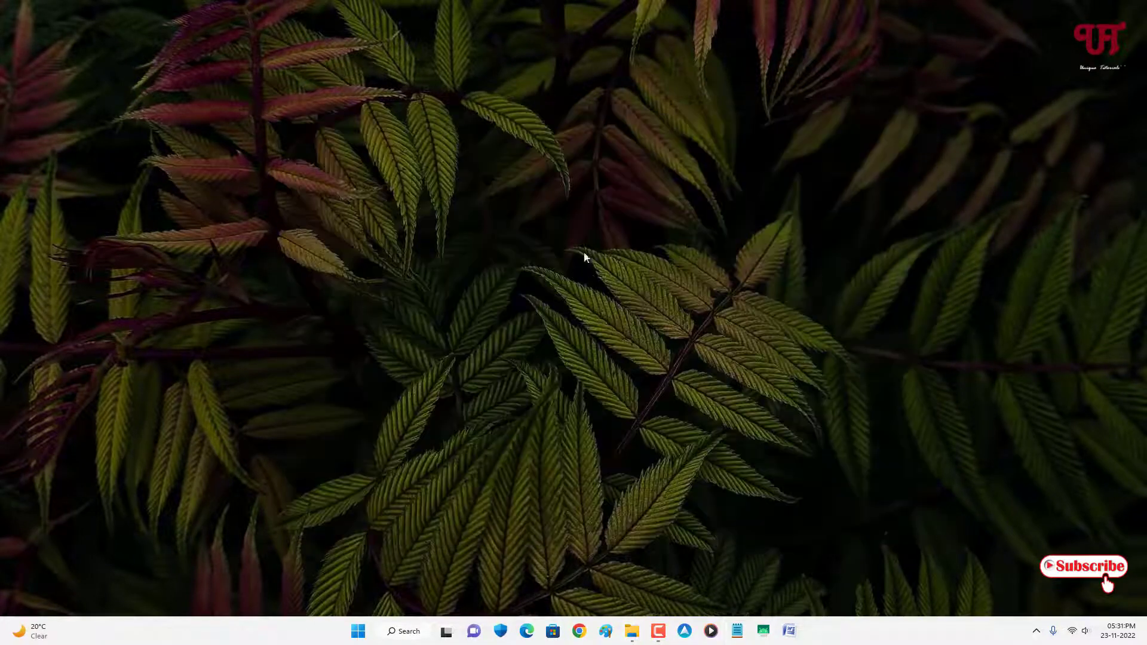
{"action": "left_click", "coordinate": [360, 634]}
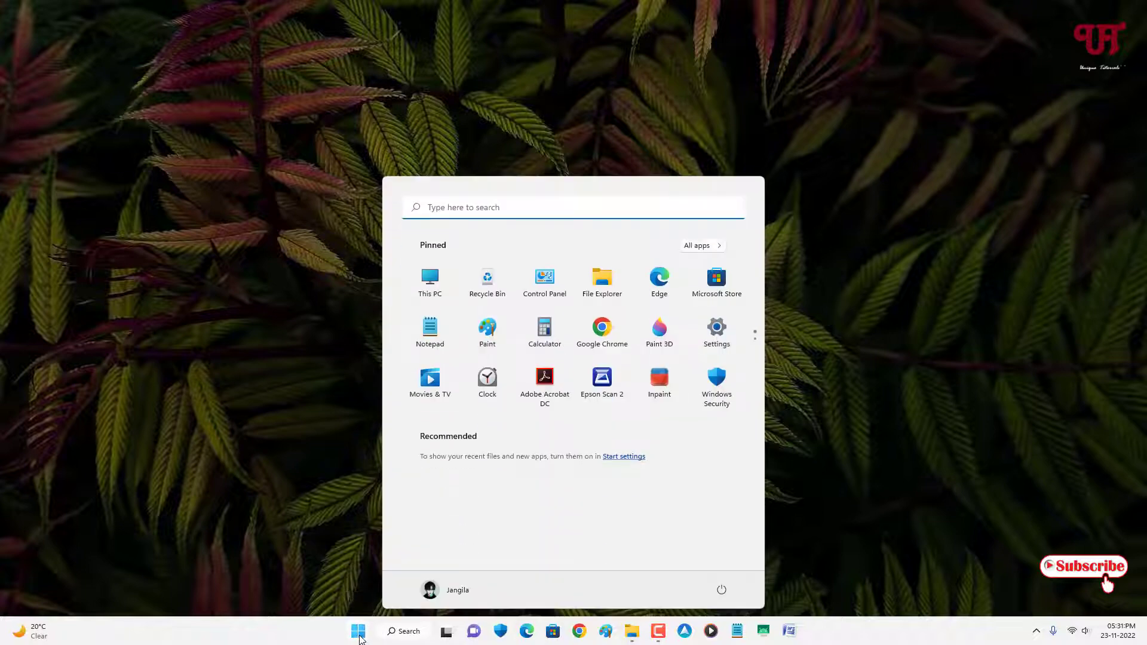
Launch Settings and go via Accessibility > Mouse pointer and touch > Mouse to Mouse Properties.
{"action": "left_click", "coordinate": [717, 335]}
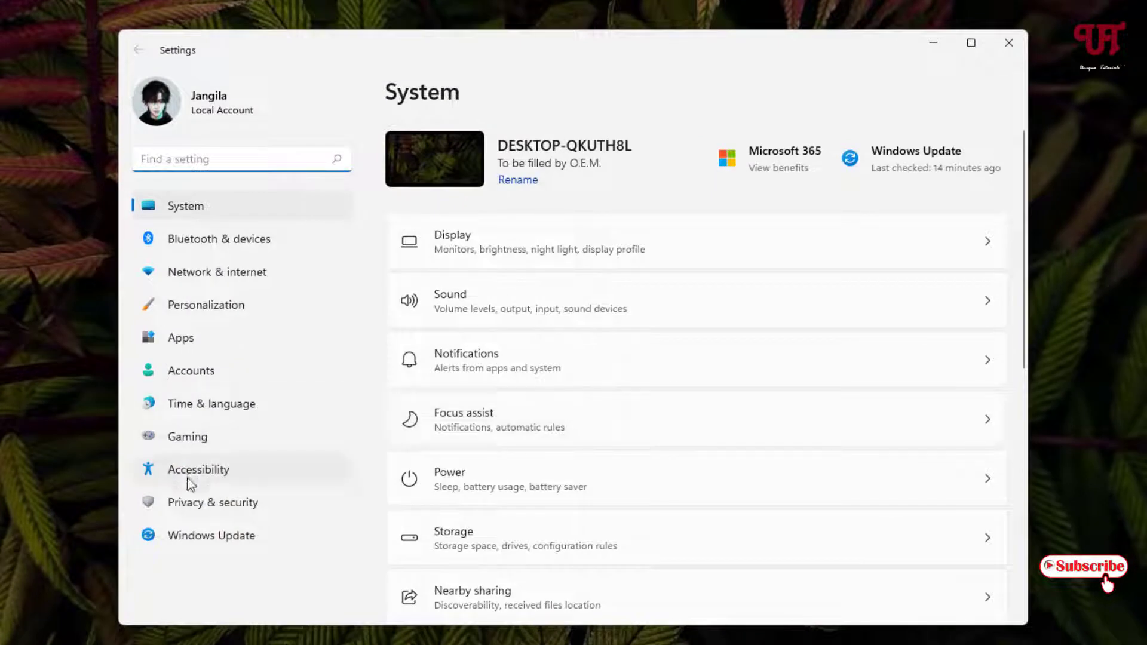
{"action": "left_click", "coordinate": [190, 478]}
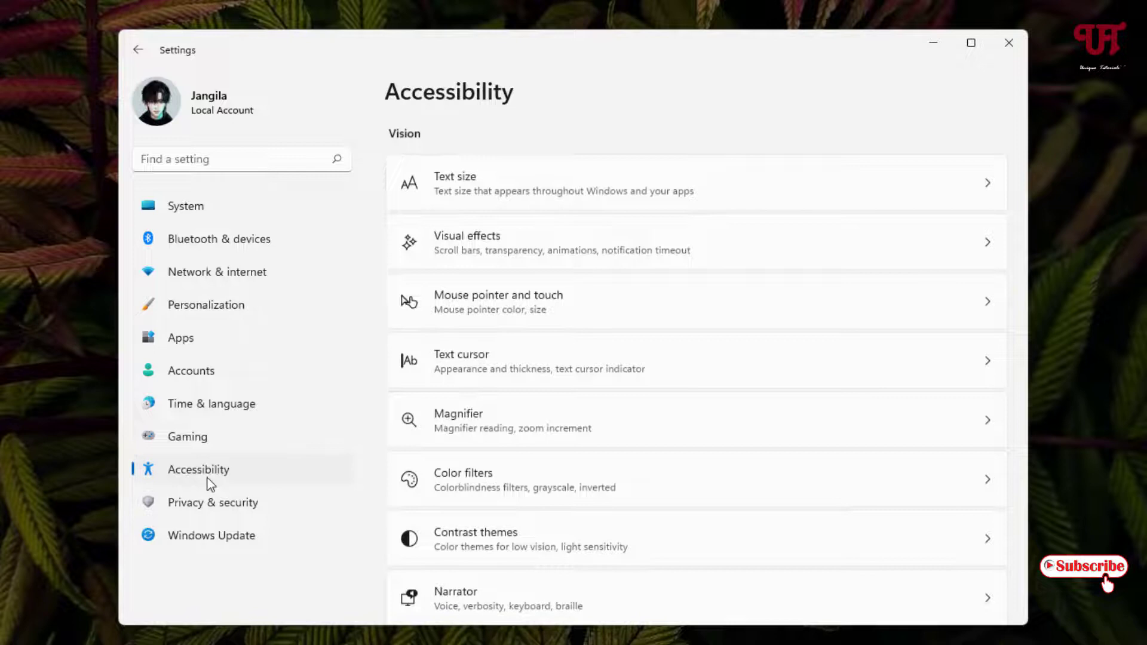
{"action": "left_click", "coordinate": [484, 313]}
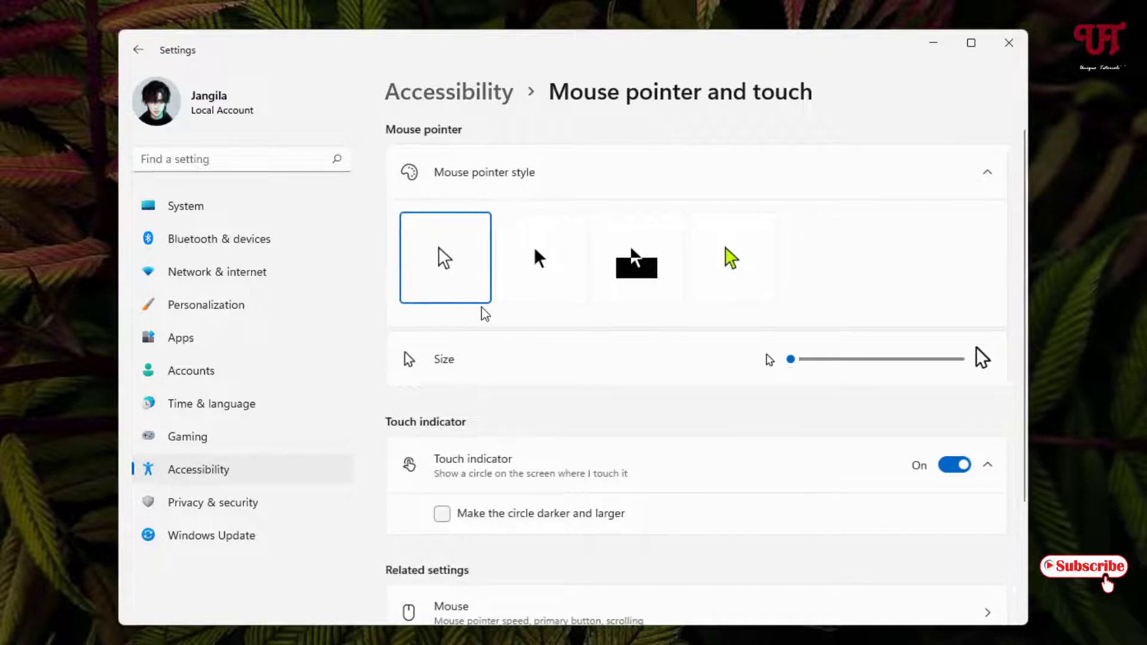
{"action": "scroll", "coordinate": [506, 358], "scroll_direction": "down", "scroll_amount": 3}
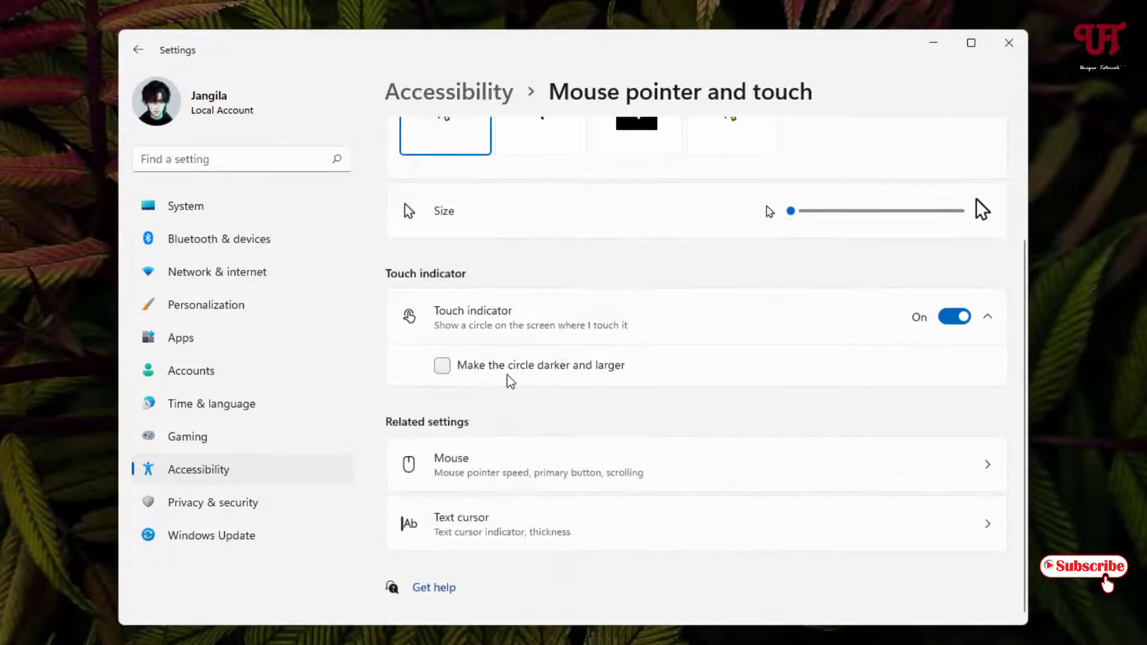
{"action": "left_click", "coordinate": [506, 481]}
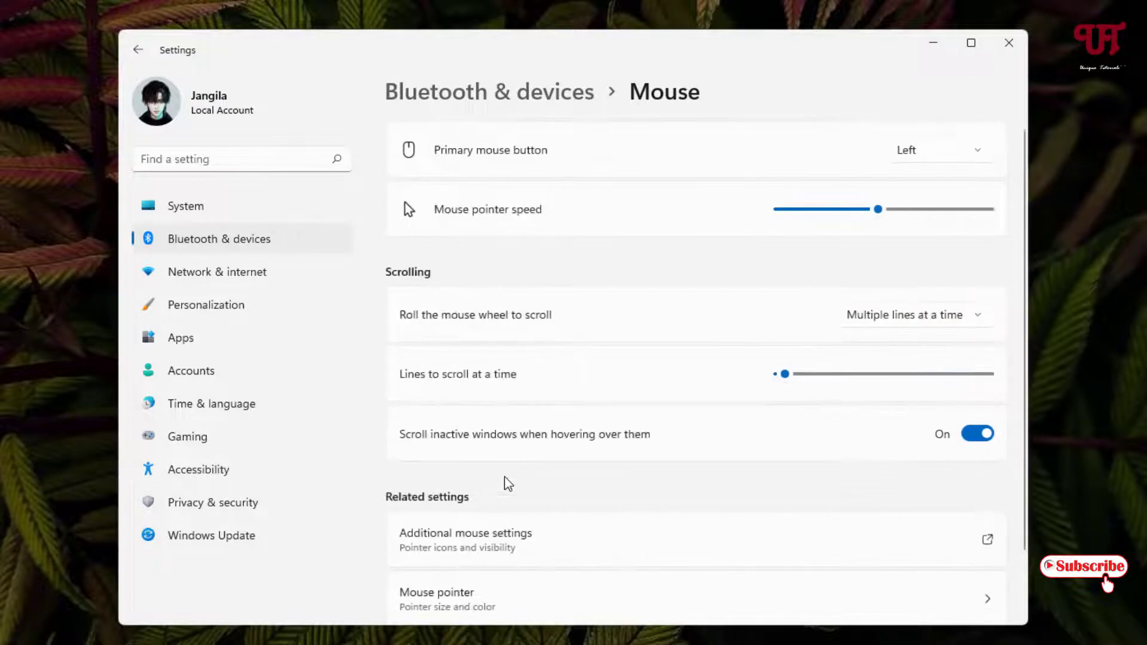
{"action": "left_click", "coordinate": [467, 553]}
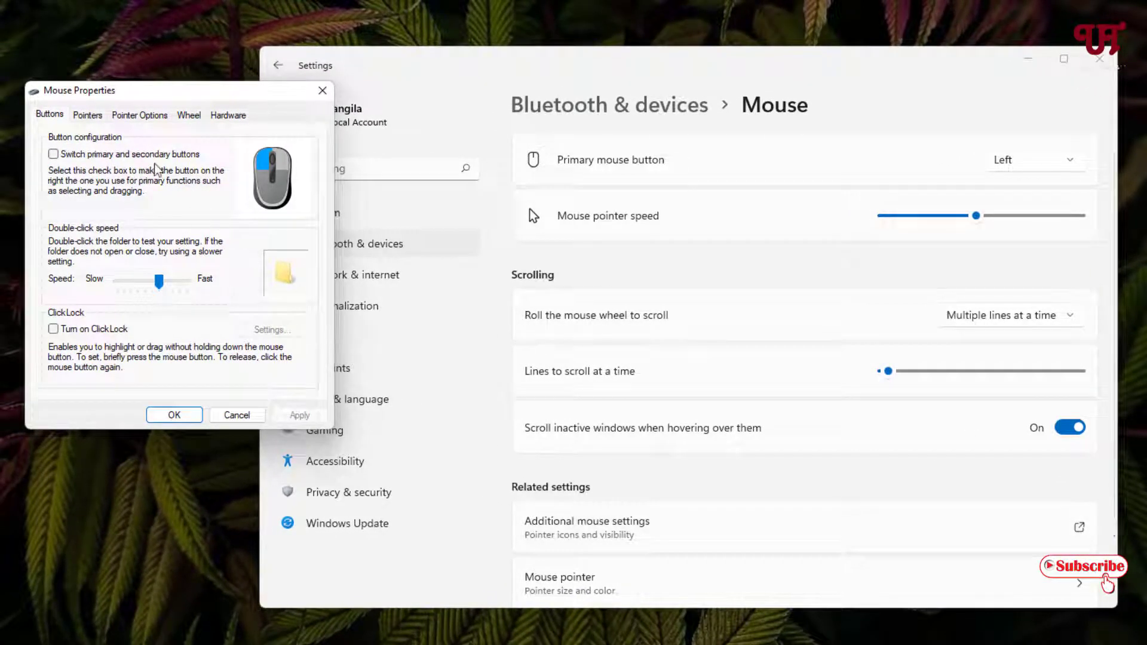
On the Pointers tab, browse to the user's Downloads folder and load aero_arrow for Normal Select.
{"action": "left_click", "coordinate": [88, 121]}
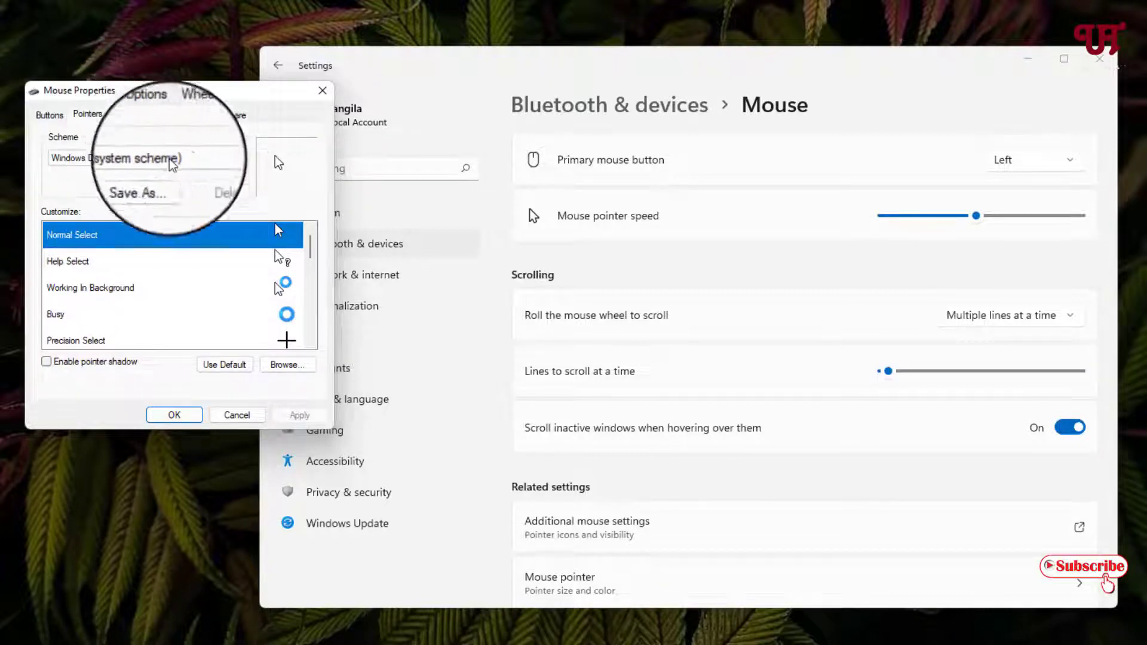
{"action": "left_click", "coordinate": [285, 363]}
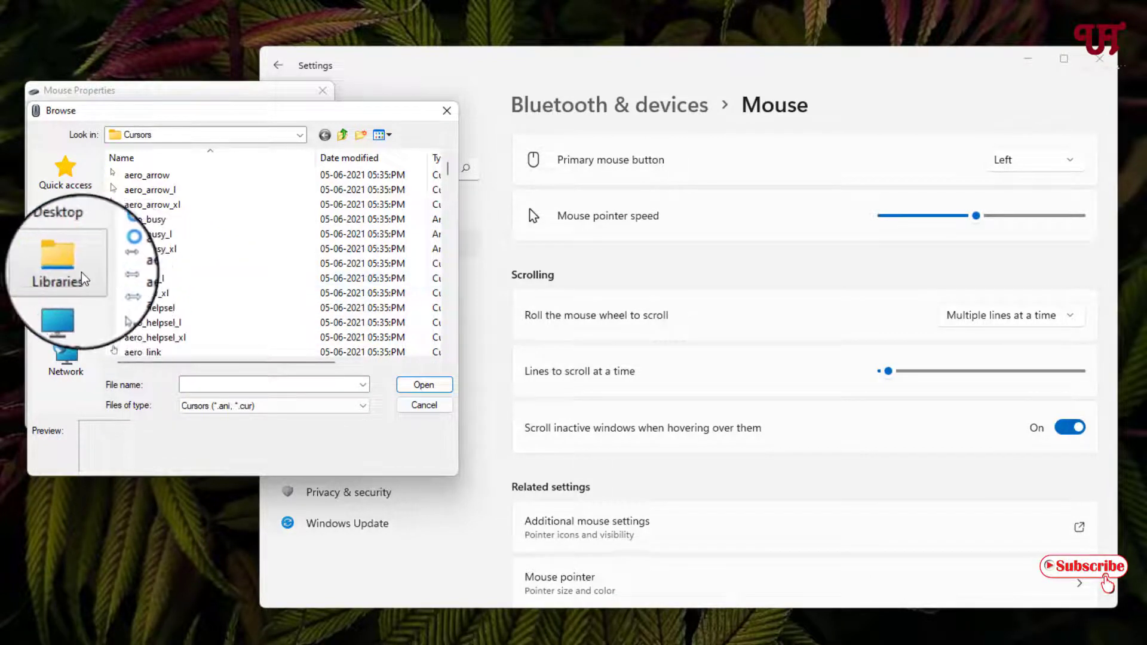
{"action": "left_click", "coordinate": [64, 219]}
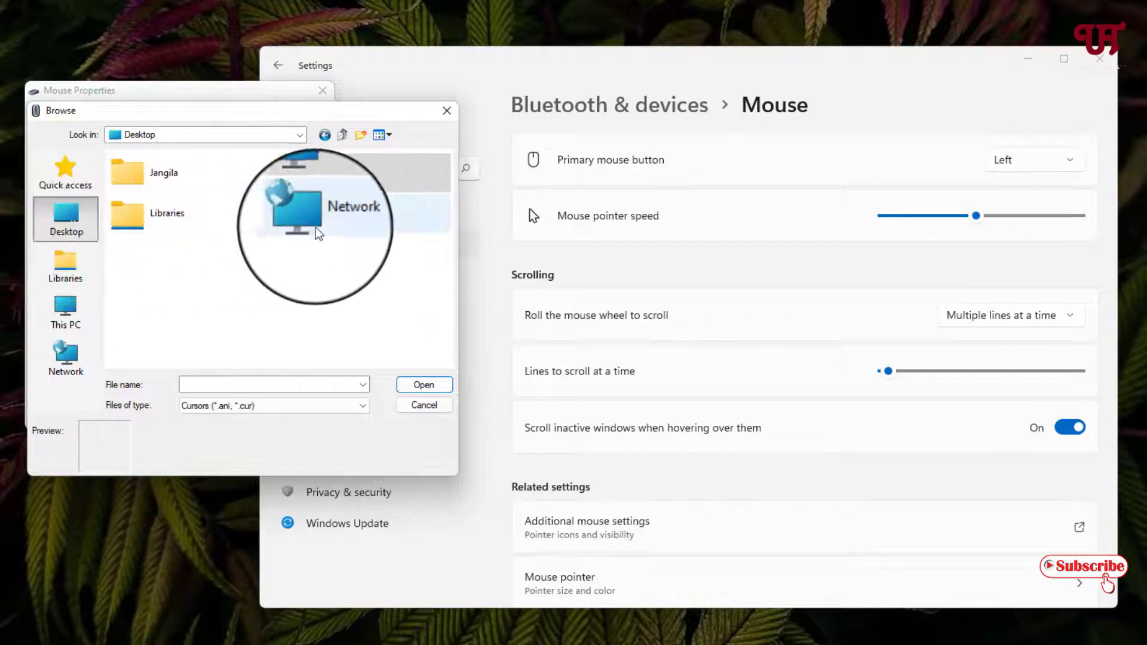
{"action": "double_click", "coordinate": [152, 175]}
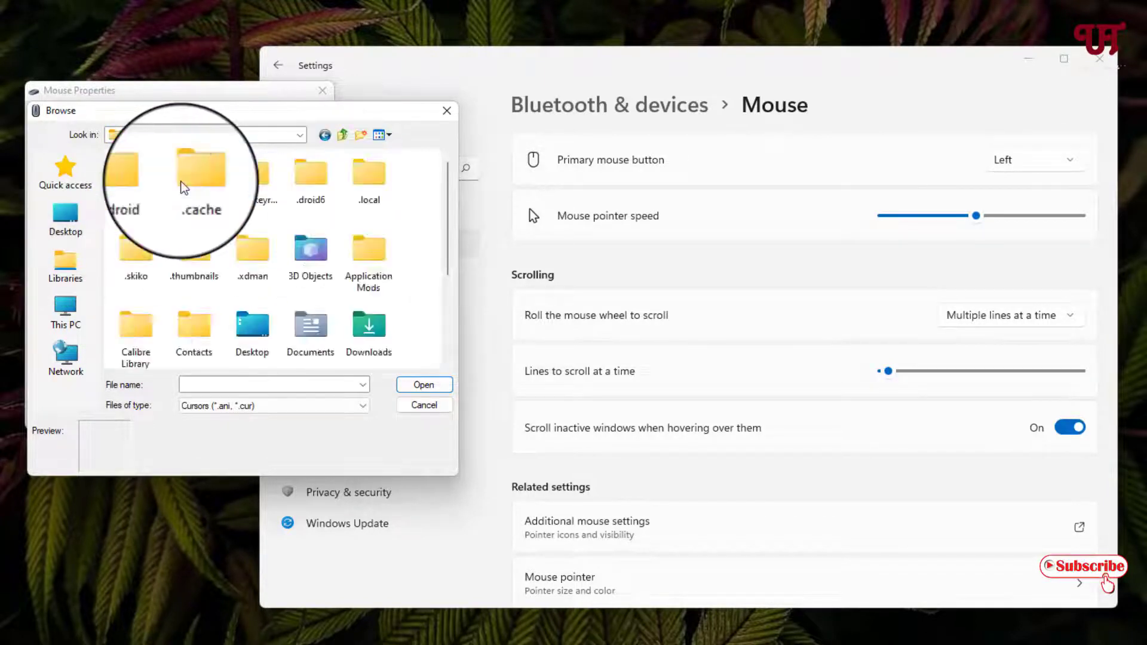
{"action": "double_click", "coordinate": [367, 347]}
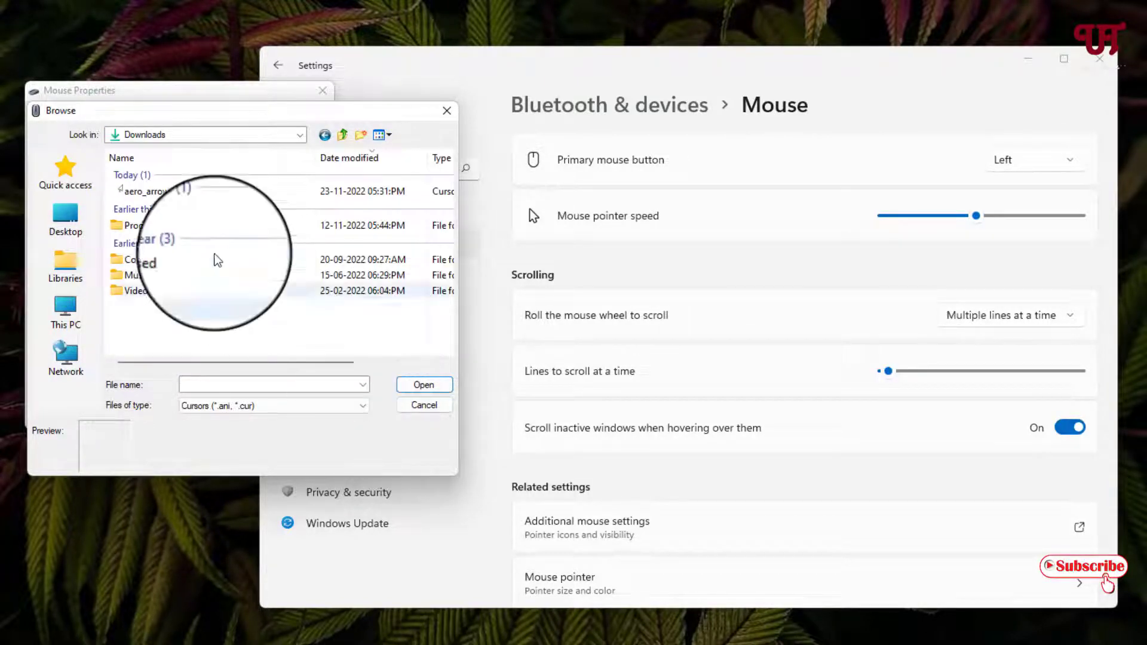
{"action": "left_click", "coordinate": [149, 192]}
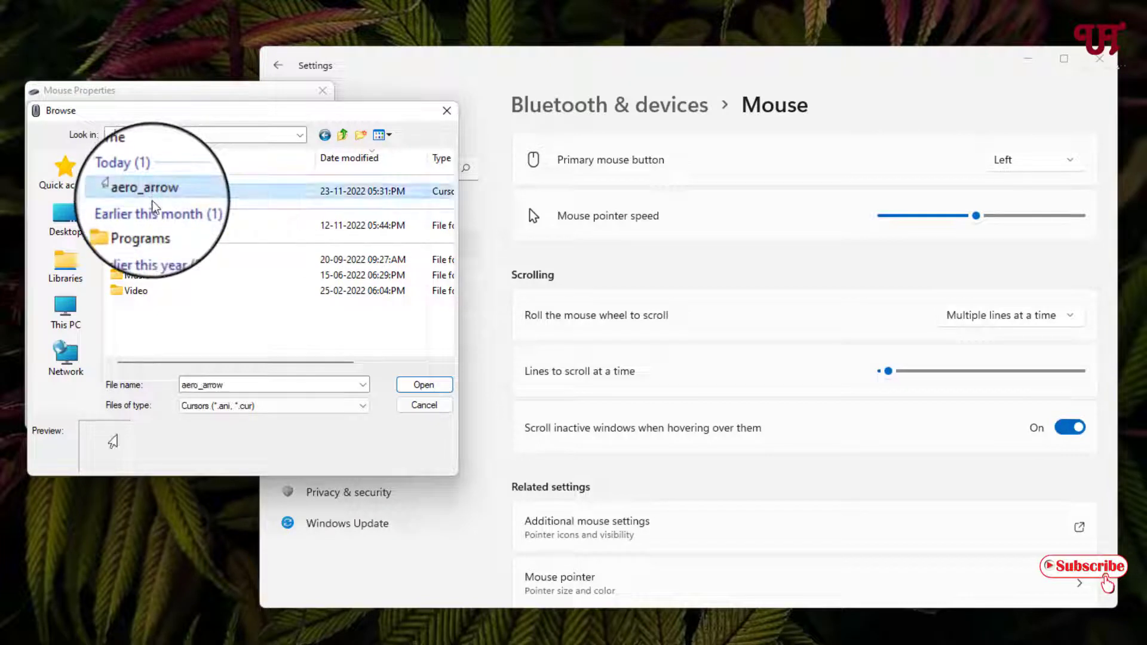
{"action": "left_click", "coordinate": [409, 388]}
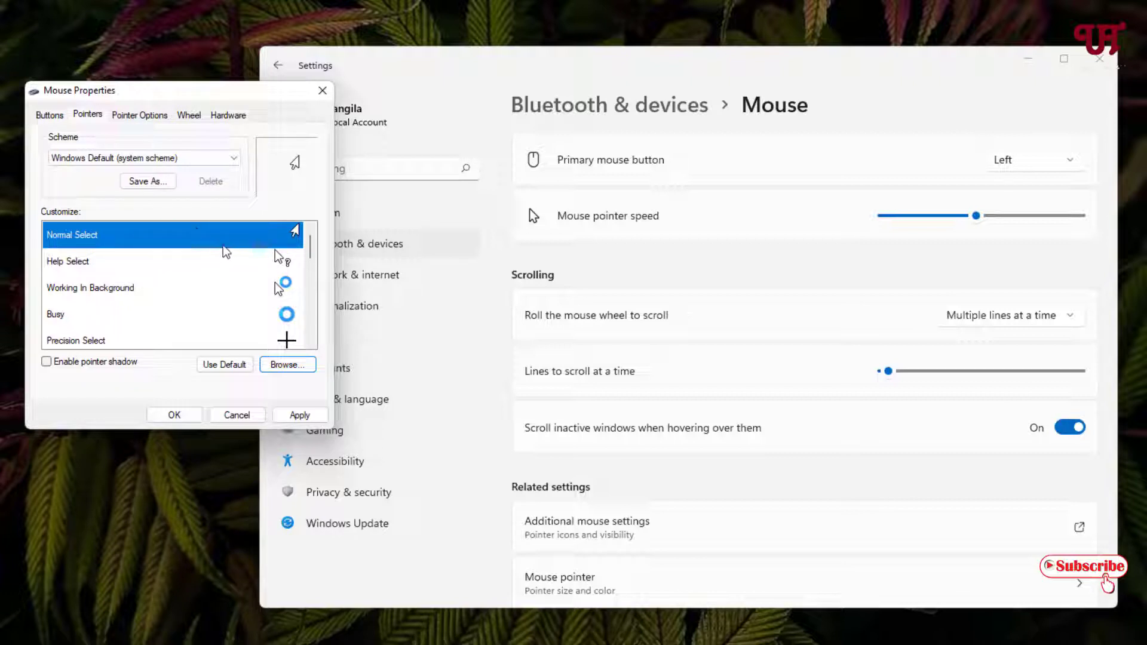
Apply the aero_arrow Normal Select pointer so the live cursor becomes left-handed.
{"action": "left_click", "coordinate": [299, 415]}
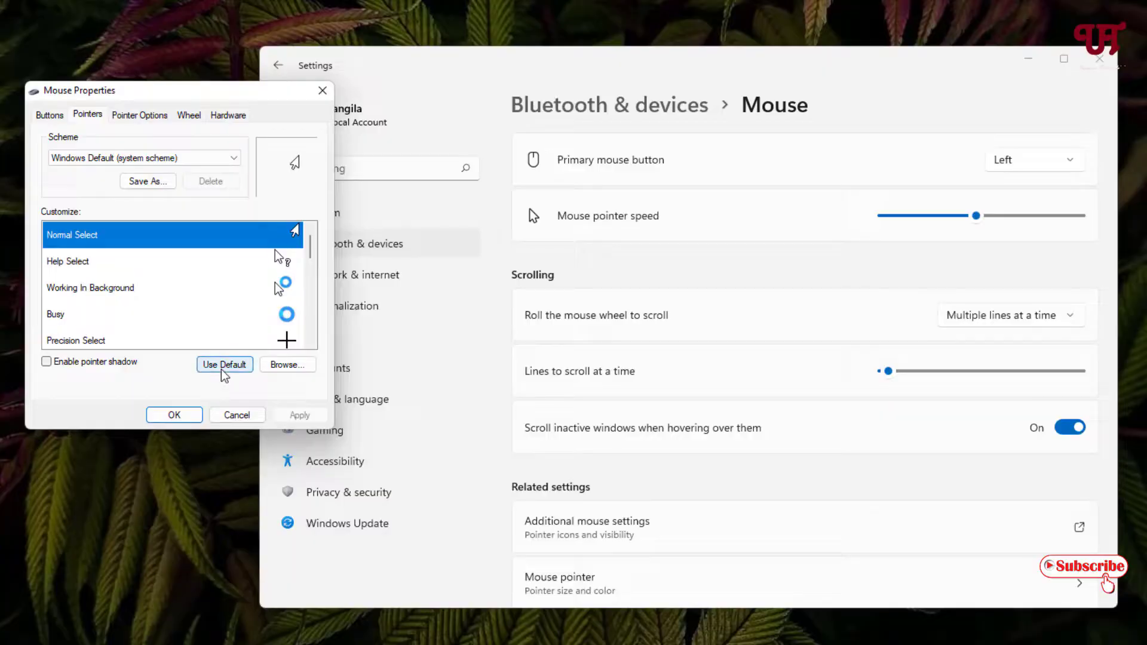
Reset Normal Select to the default arrow, apply it, and close Mouse Properties with OK.
{"action": "left_click", "coordinate": [224, 365]}
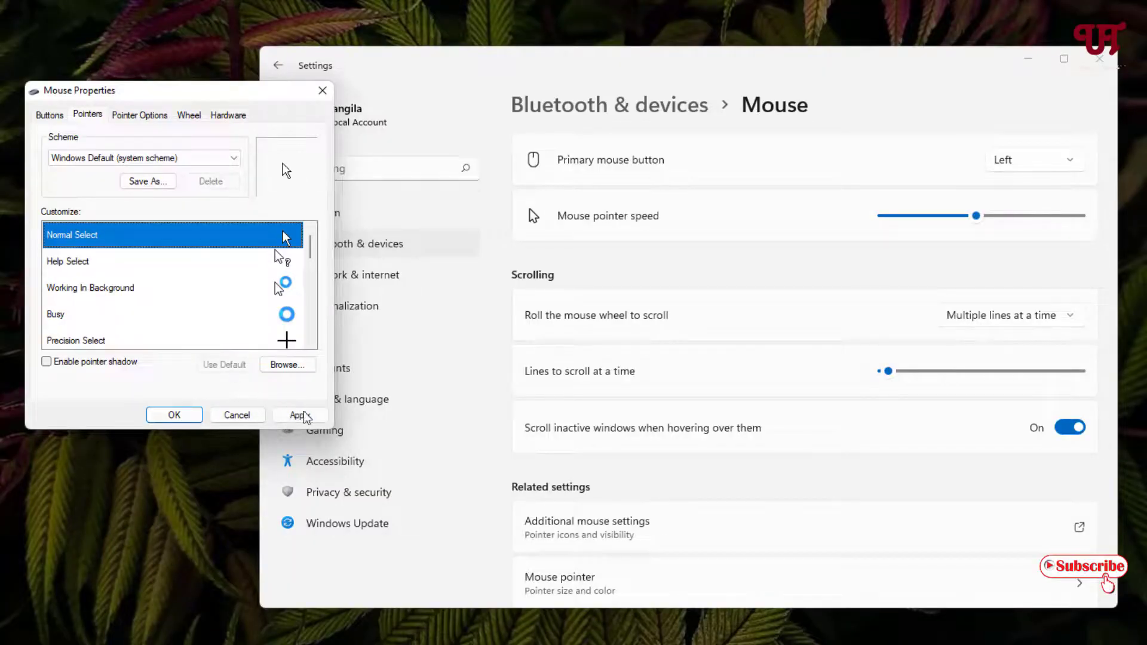
{"action": "left_click", "coordinate": [302, 415]}
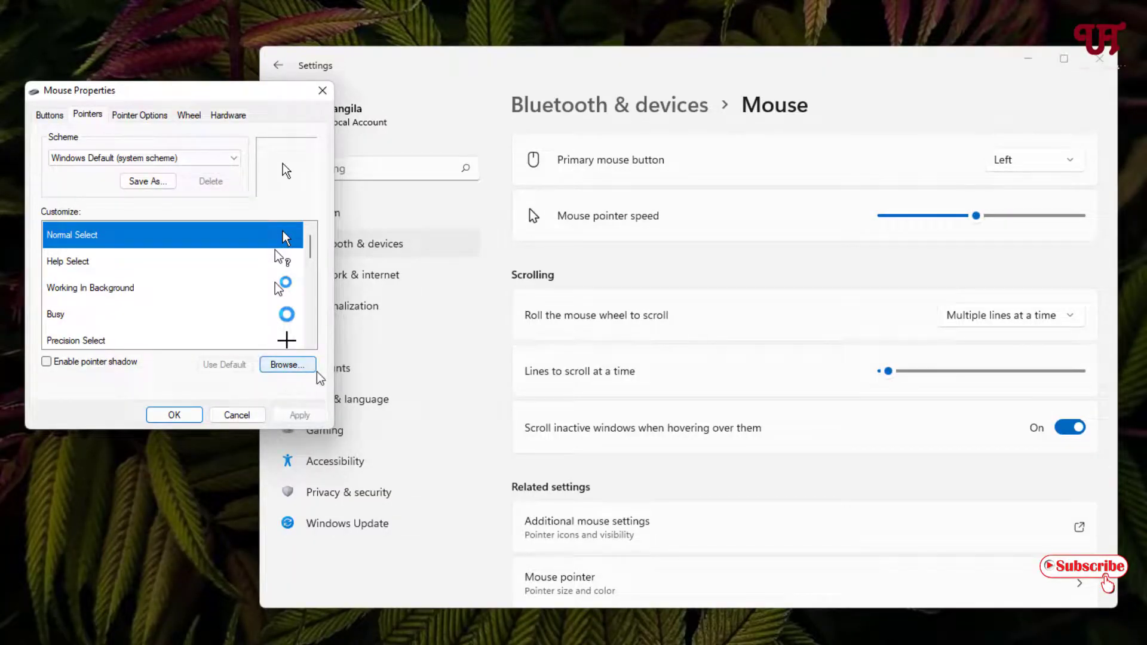
{"action": "left_click", "coordinate": [187, 421]}
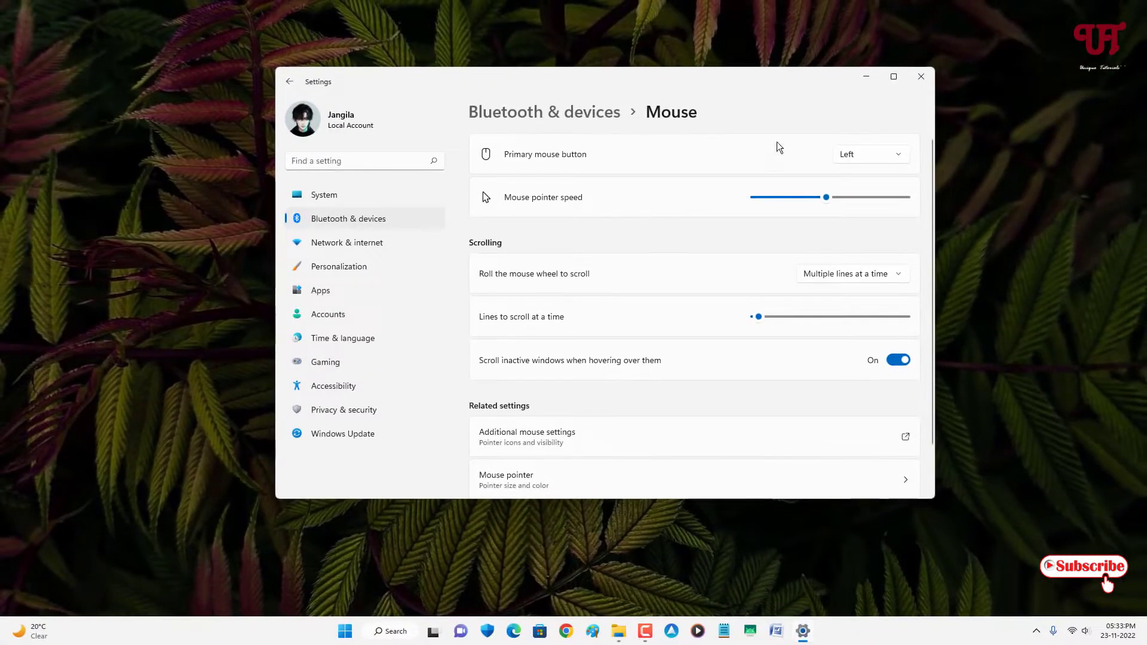
Close the Settings window, leaving only the bare desktop.
{"action": "left_click", "coordinate": [921, 78]}
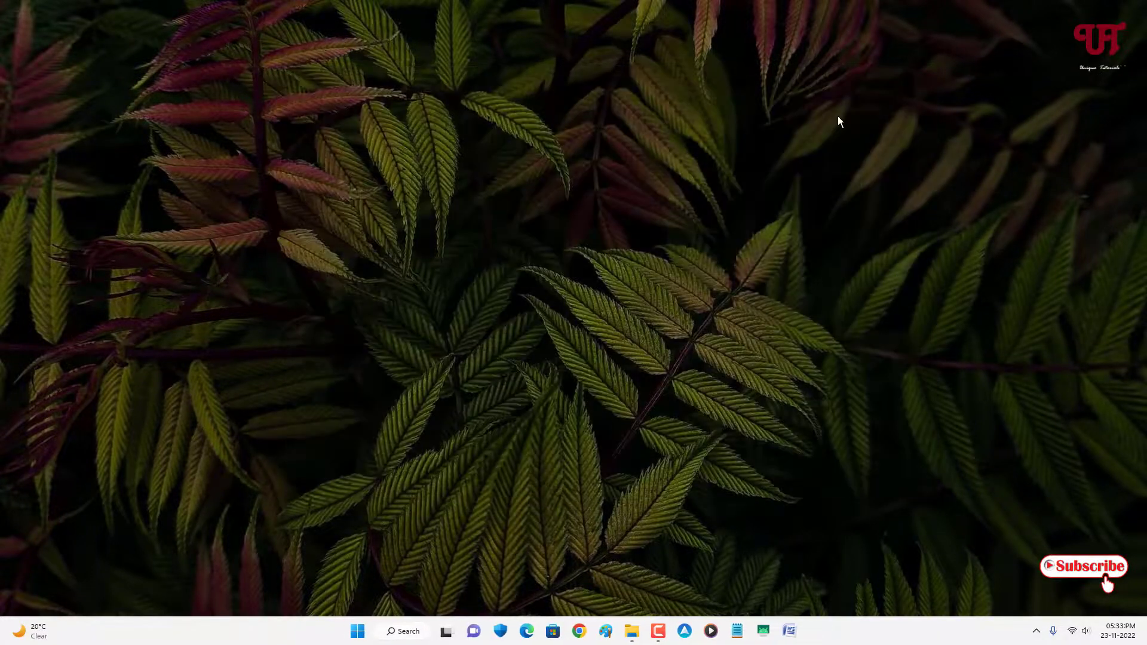